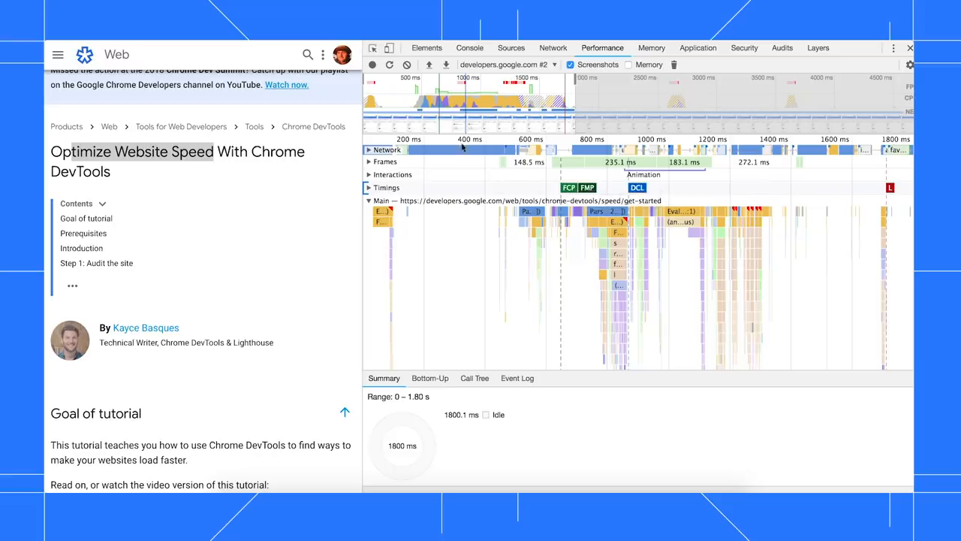
Expand the Network track so individual request bars show above Frames and Main.
left_click(377, 150)
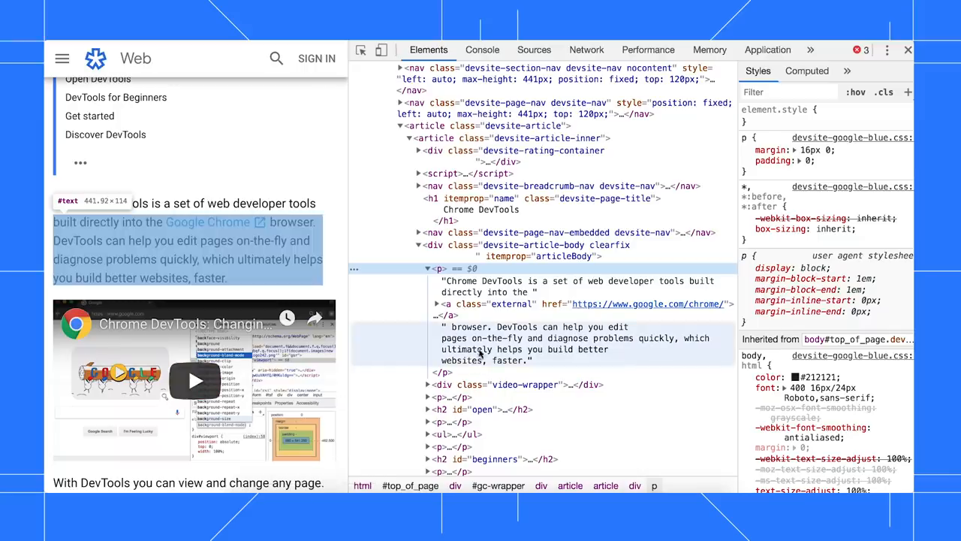
Select the paragraph's trailing " browser. DevTools can help you…" text node in the DOM tree.
left_click(492, 344)
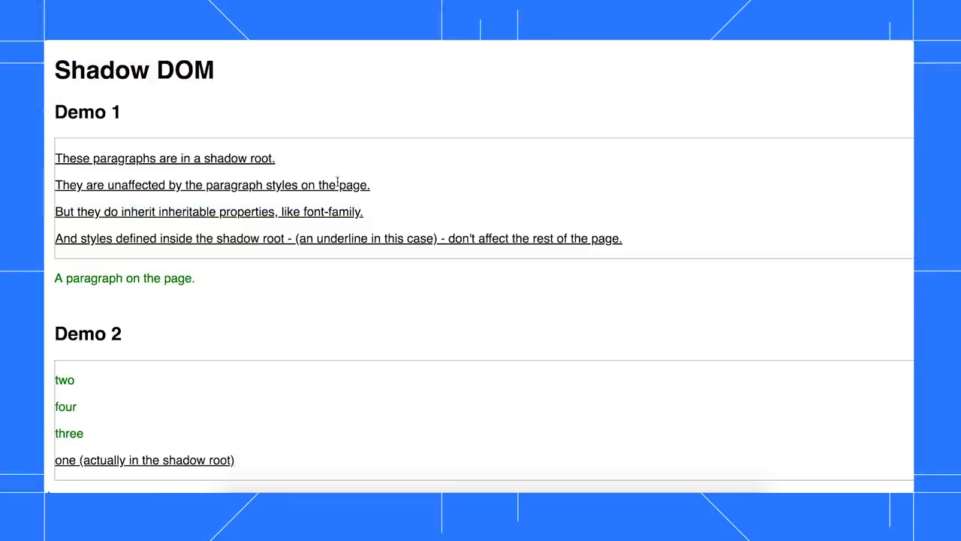
Inspect the first shadow-root paragraph from its selected page text.
left_click_drag(277, 158, 57, 158)
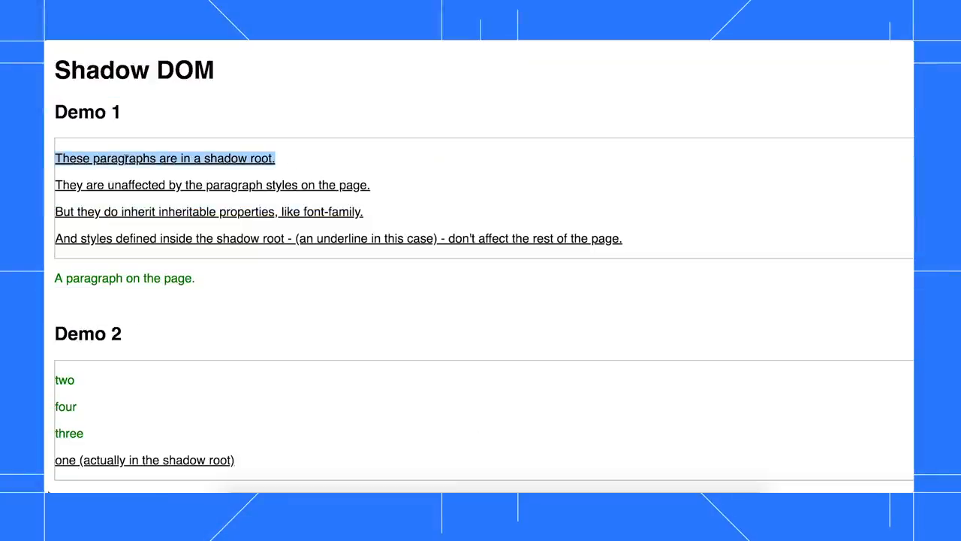
right_click(127, 162)
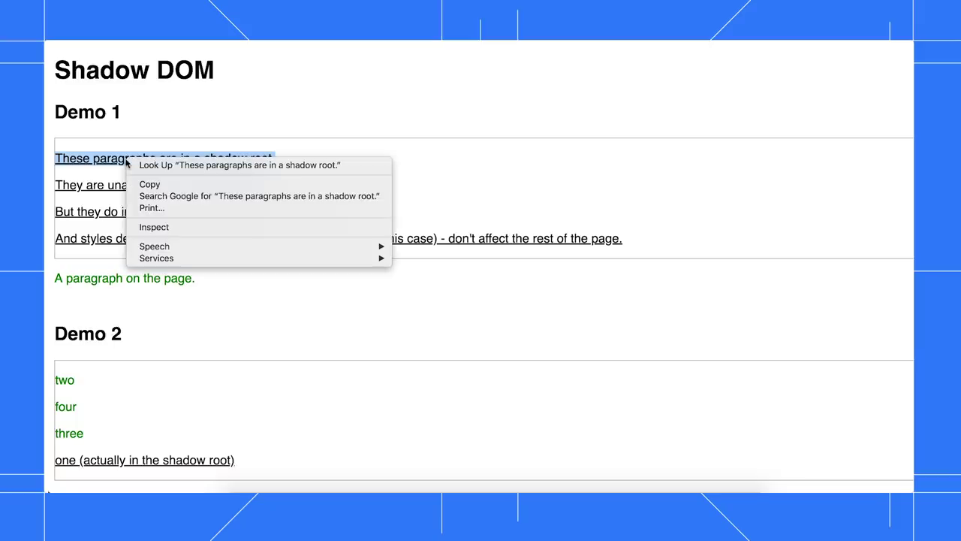
left_click(243, 225)
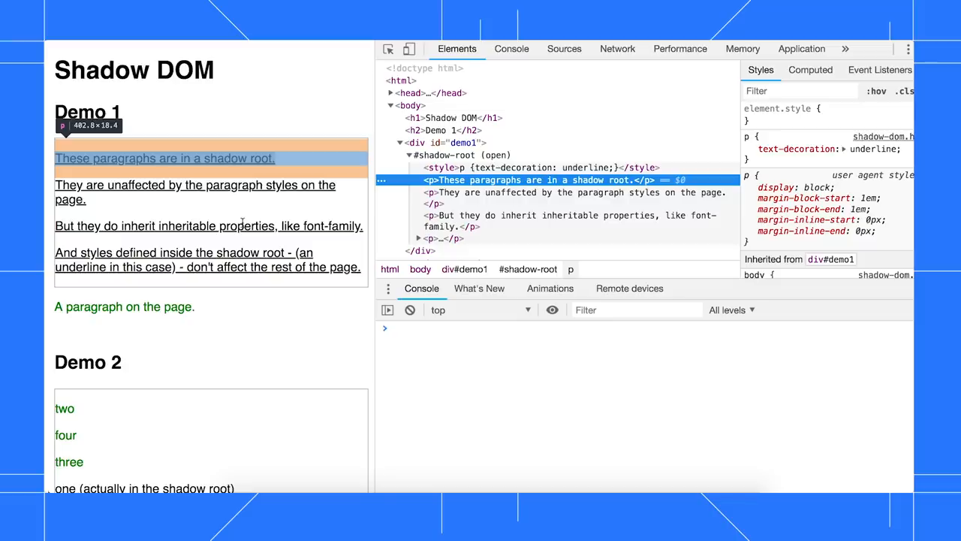
Copy the <p> node's JS path and paste it into the Console so it evaluates to the paragraph.
right_click(487, 180)
mouse_move(545, 226)
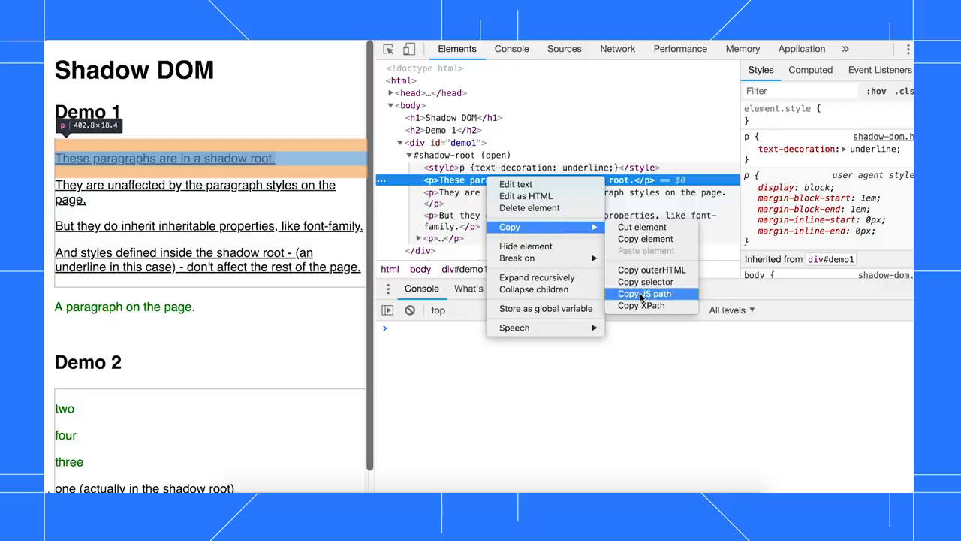
left_click(640, 296)
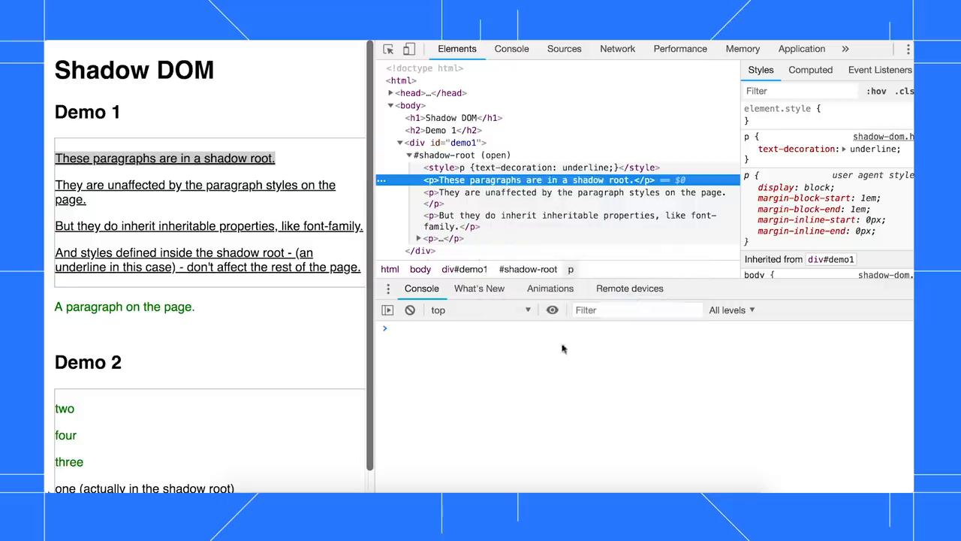
left_click(527, 371)
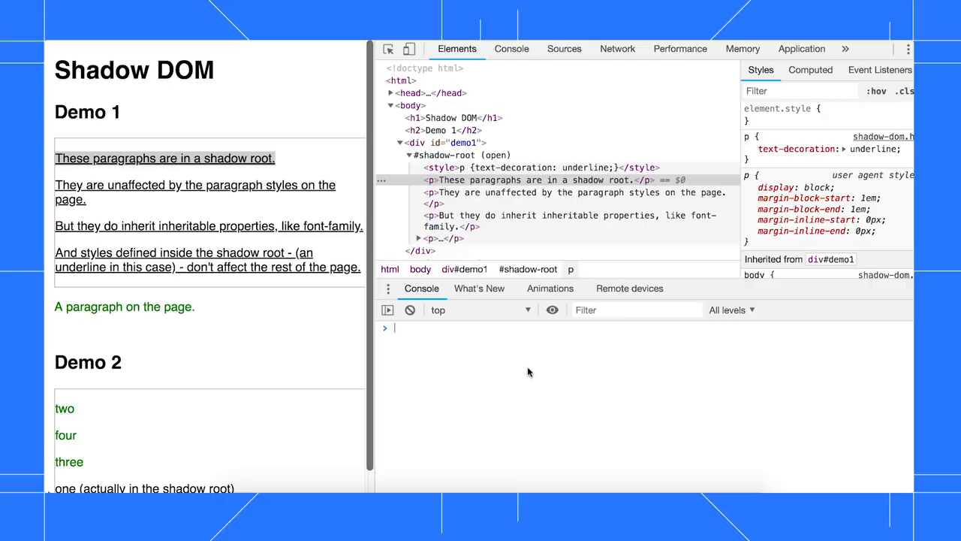
key("ctrl+v")
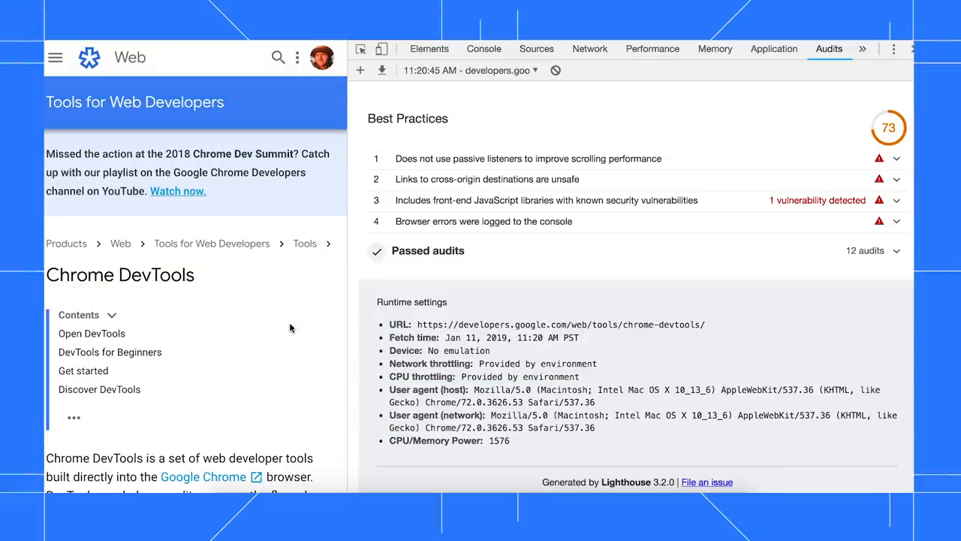
Expand Passed audits and the Detected JavaScript libraries row listing jQuery 2.2.5, Closure Library and Workbox.
left_click(432, 251)
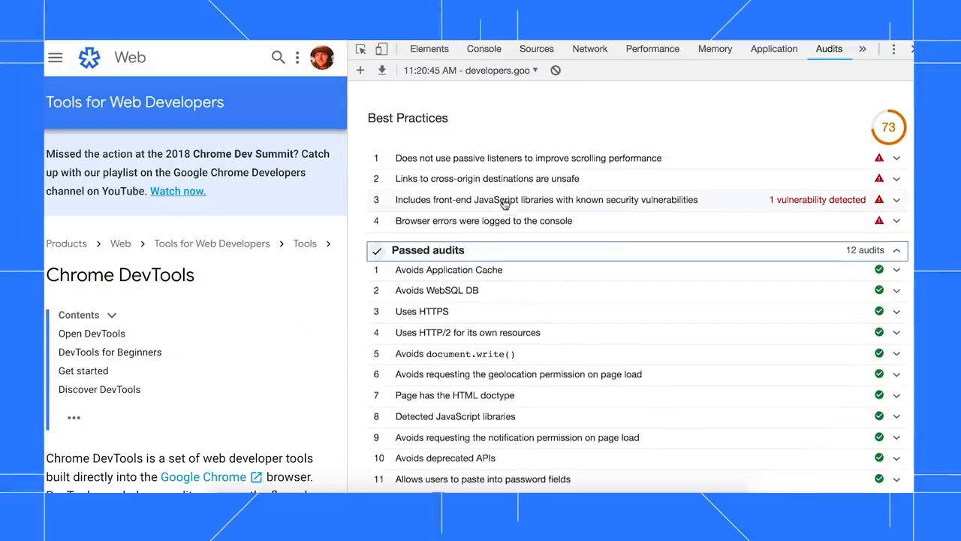
scroll(505, 204, "down", 3)
left_click_drag(530, 309, 396, 314)
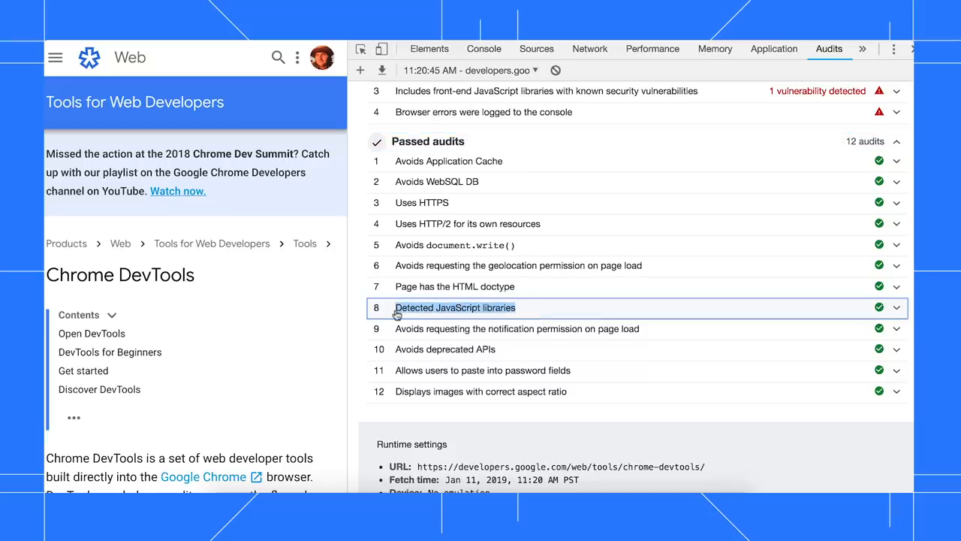
left_click_drag(396, 314, 396, 313)
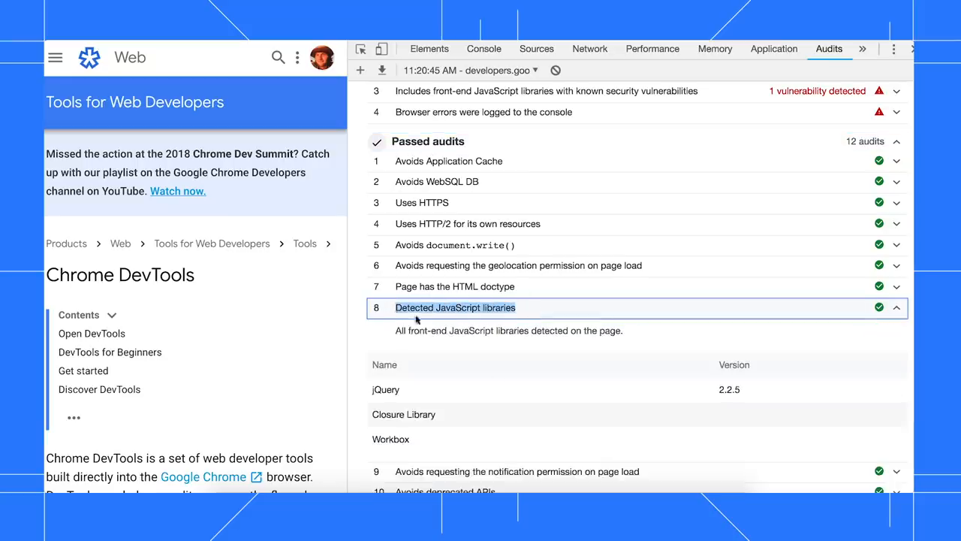
scroll(495, 374, "down", 2)
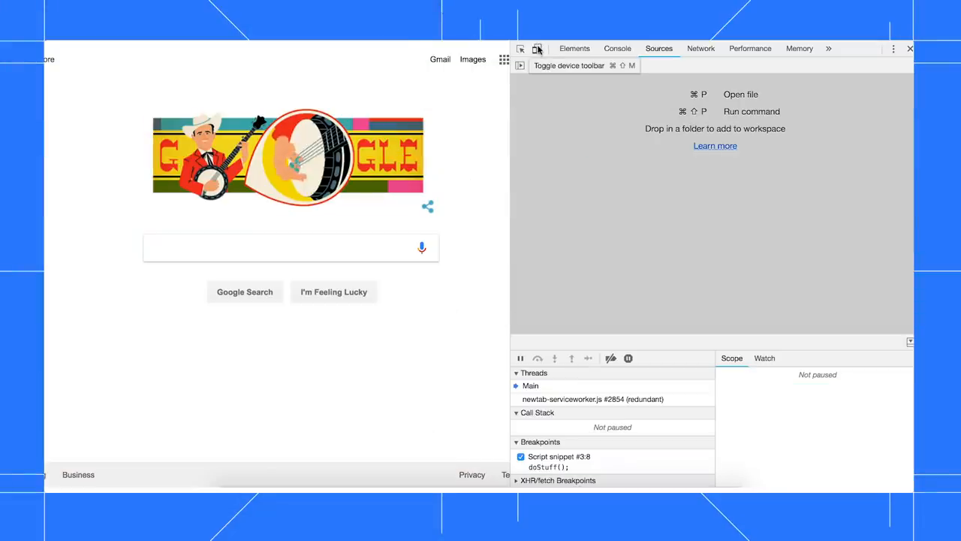
Enable device emulation with a Responsive viewport and show the page's media query bars.
left_click(538, 49)
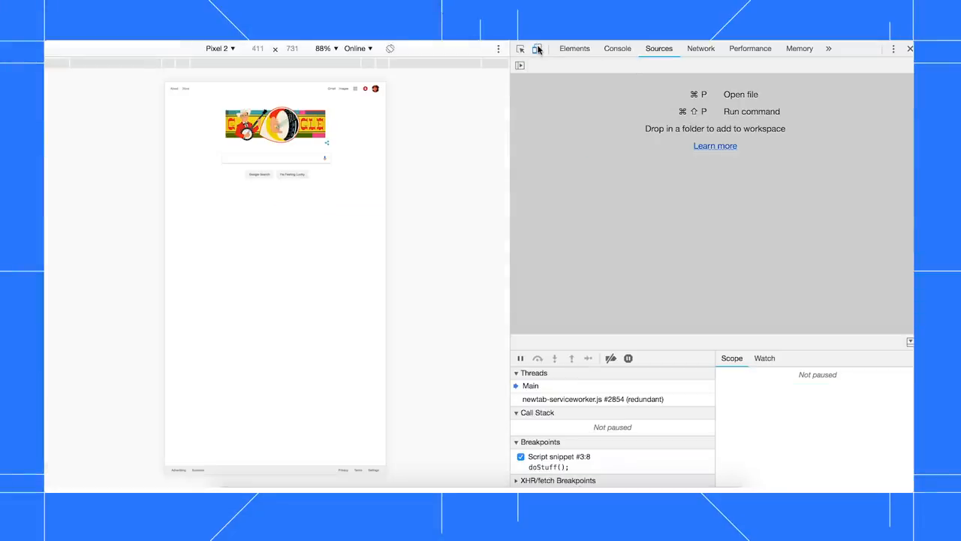
left_click(216, 48)
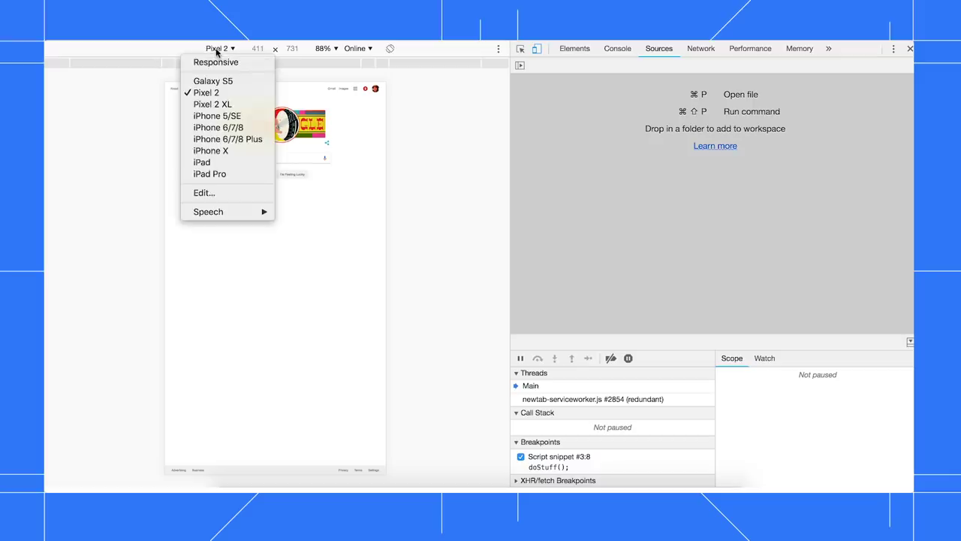
left_click(251, 66)
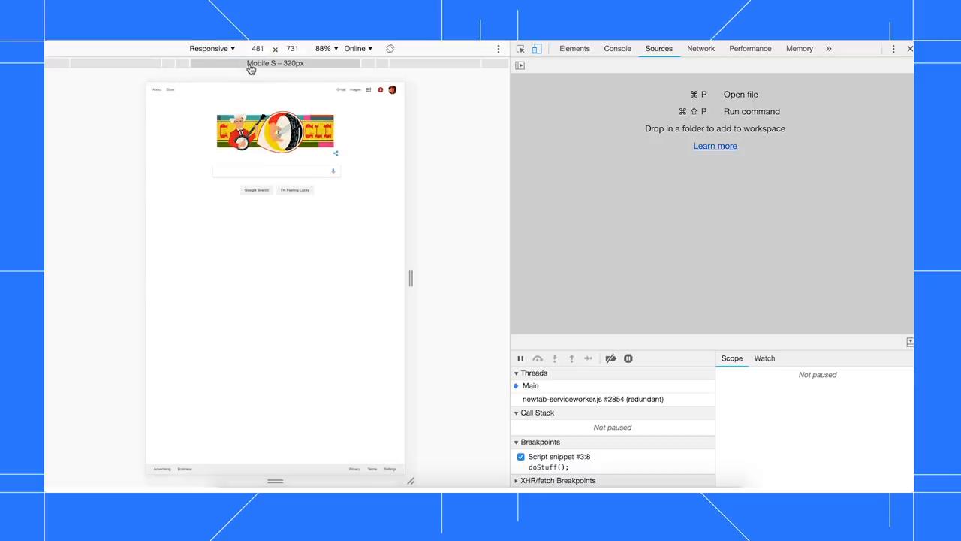
left_click(498, 49)
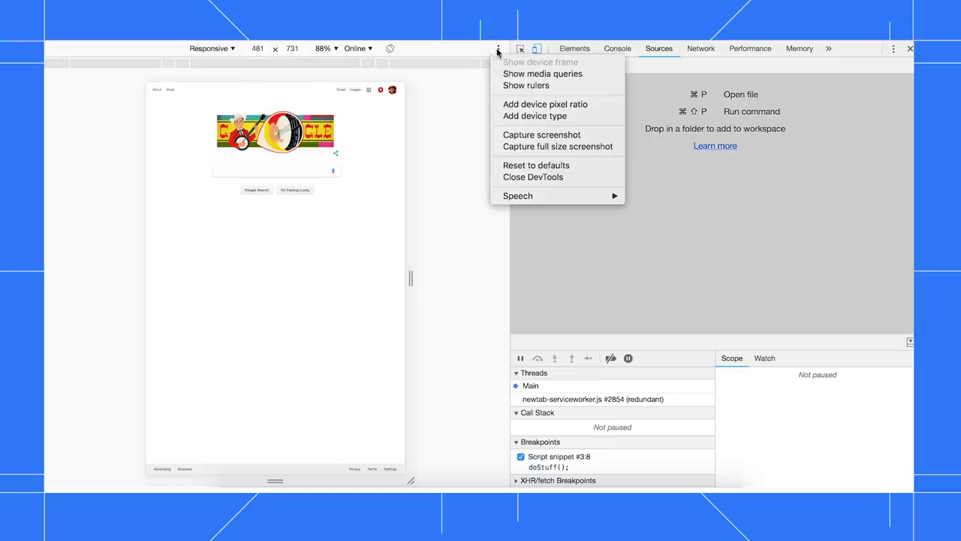
left_click(596, 79)
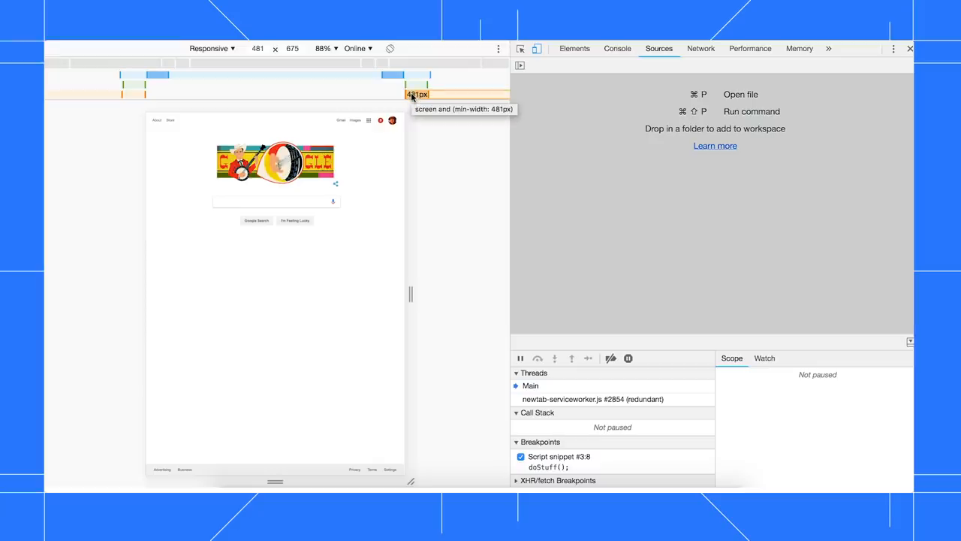
Resize to the 400px and 569px breakpoints, then reveal the 481–568px media query in source code.
left_click(359, 78)
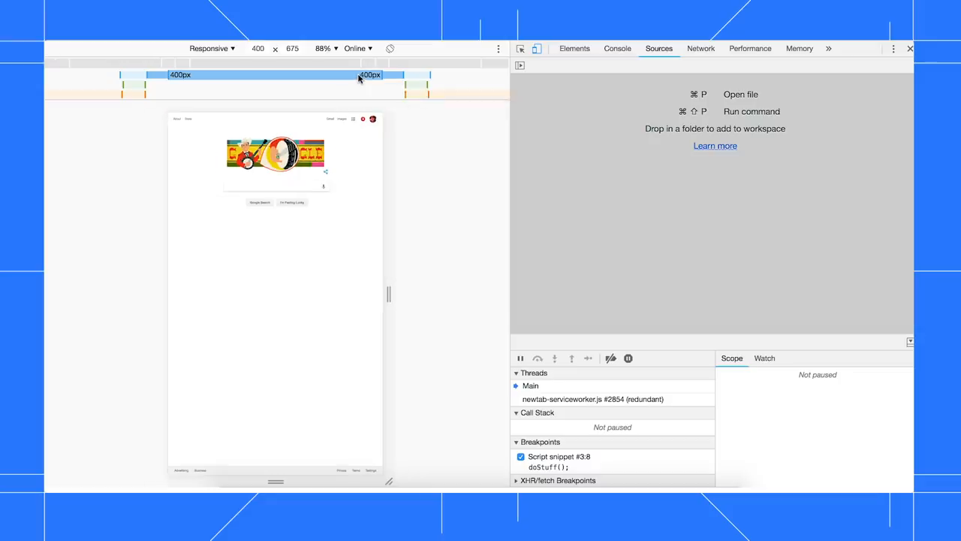
left_click(467, 94)
right_click(425, 84)
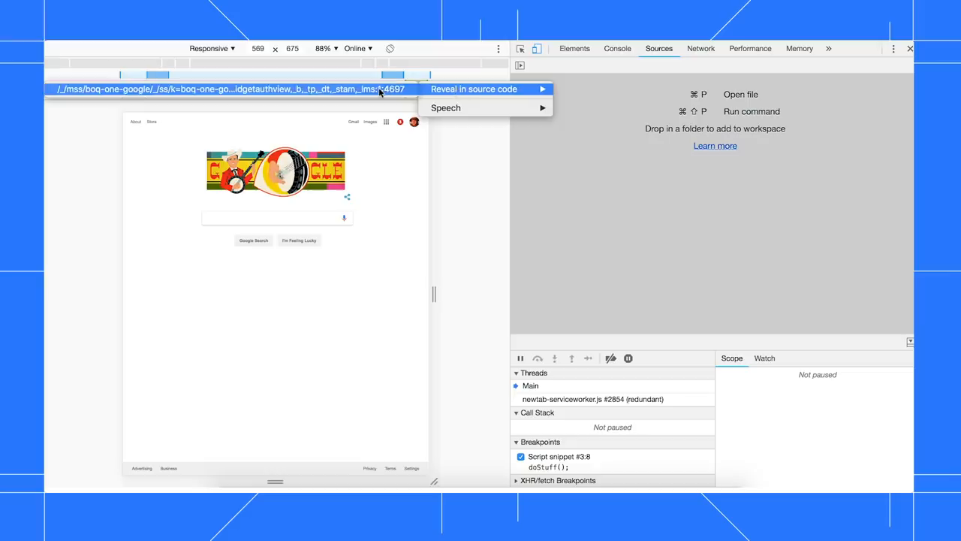
left_click(379, 90)
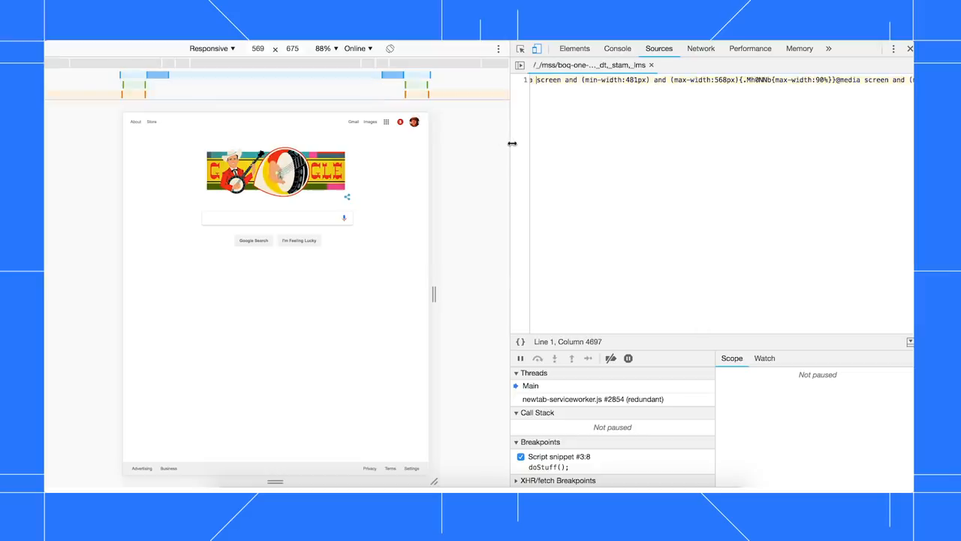
Widen DevTools and pretty-print the minified stylesheet in Sources.
left_click_drag(513, 143, 412, 150)
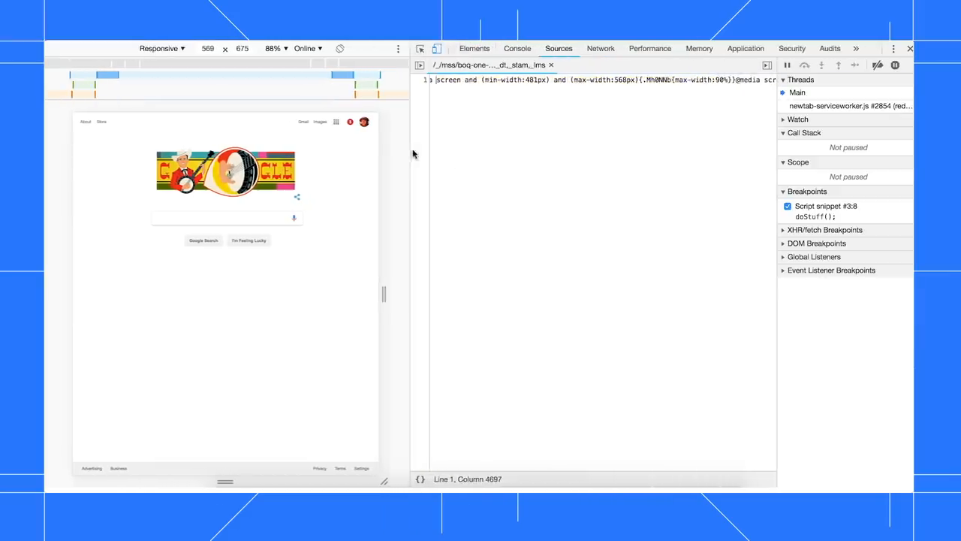
left_click(419, 480)
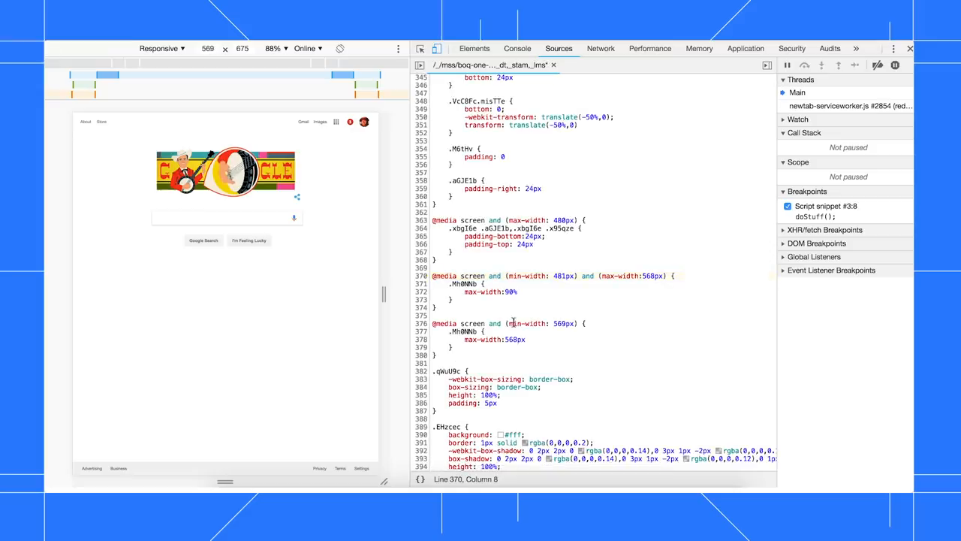